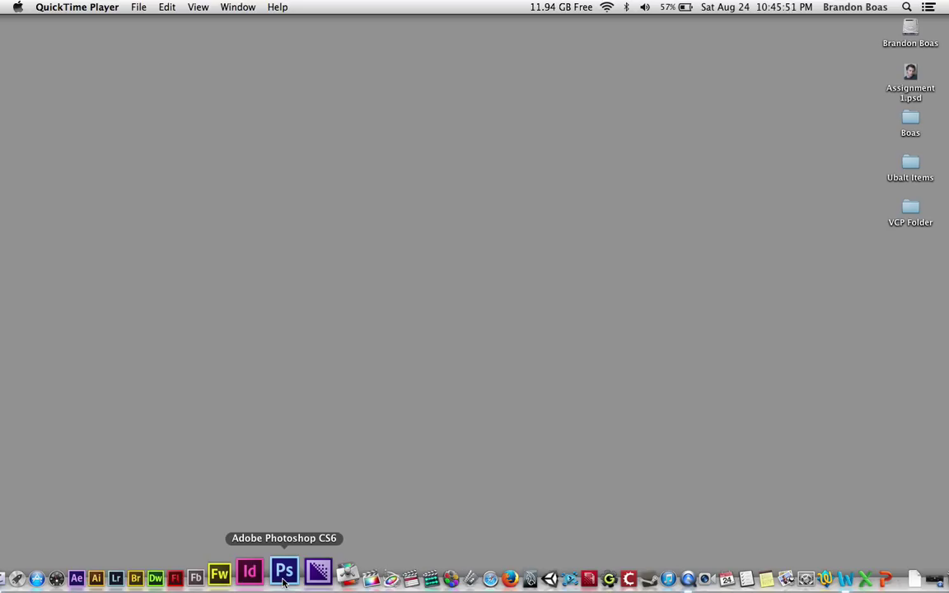
Step: Launch Adobe Photoshop CS6 with a preferences reset, deleting its settings file
alt+shift+super+click(283, 576)
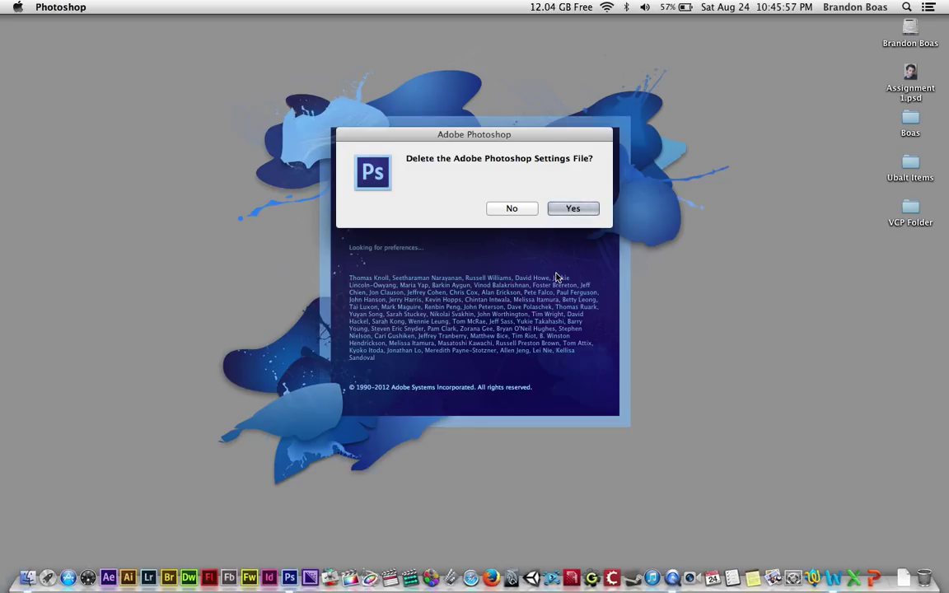
click(572, 209)
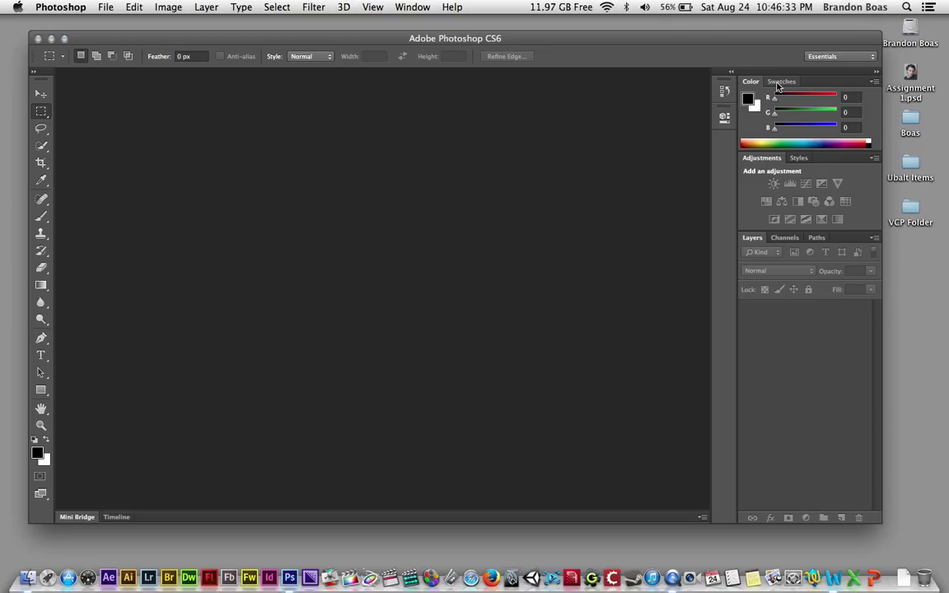
Step: Close the Color and Swatches panel group and dock the Properties panel above Adjustments
click(874, 83)
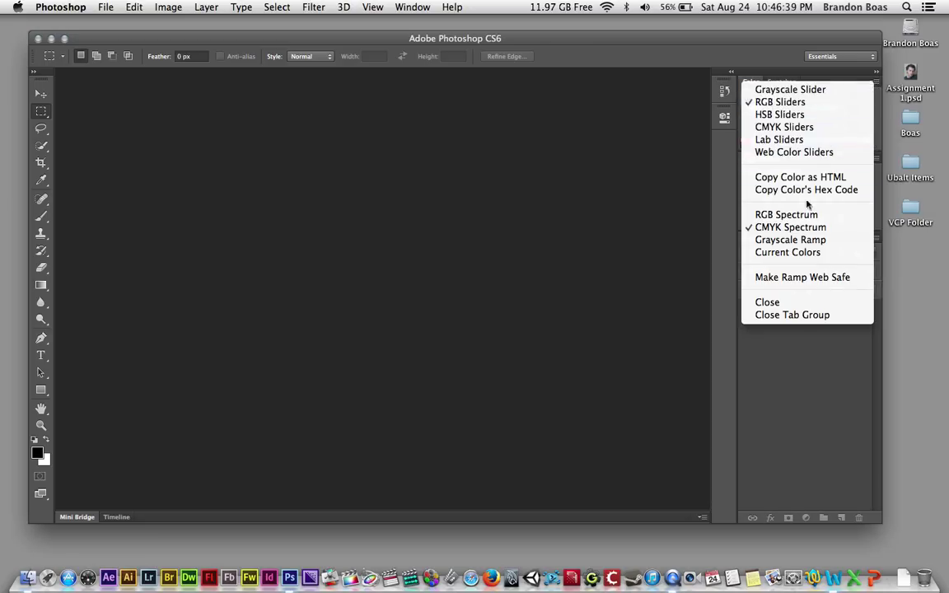
click(784, 315)
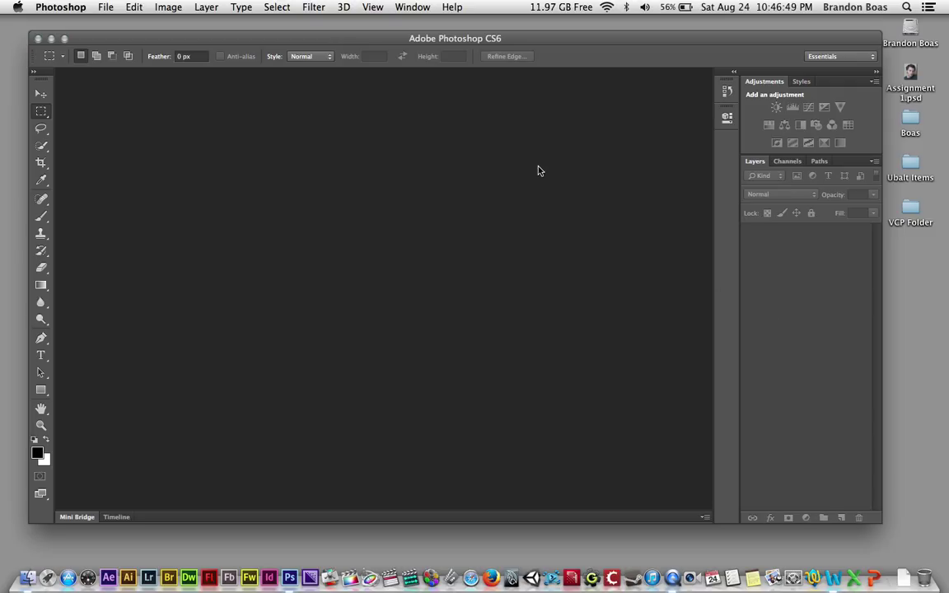
click(404, 7)
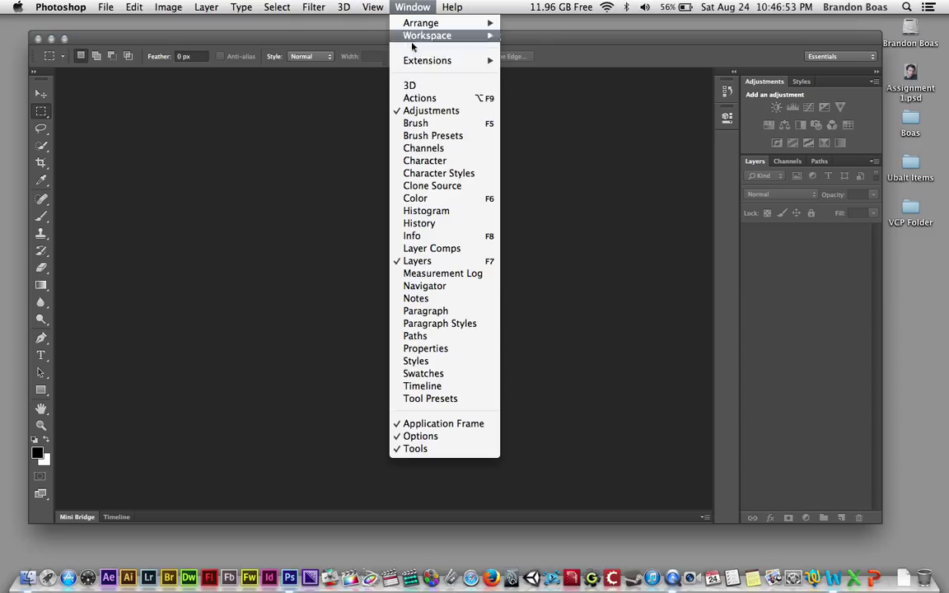
click(434, 349)
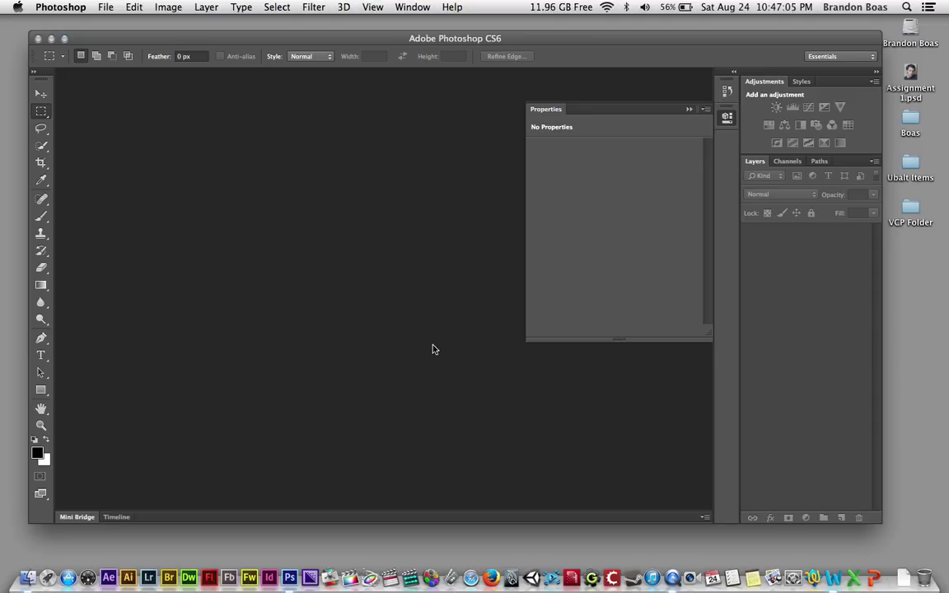
click(548, 113)
drag(549, 114, 757, 77)
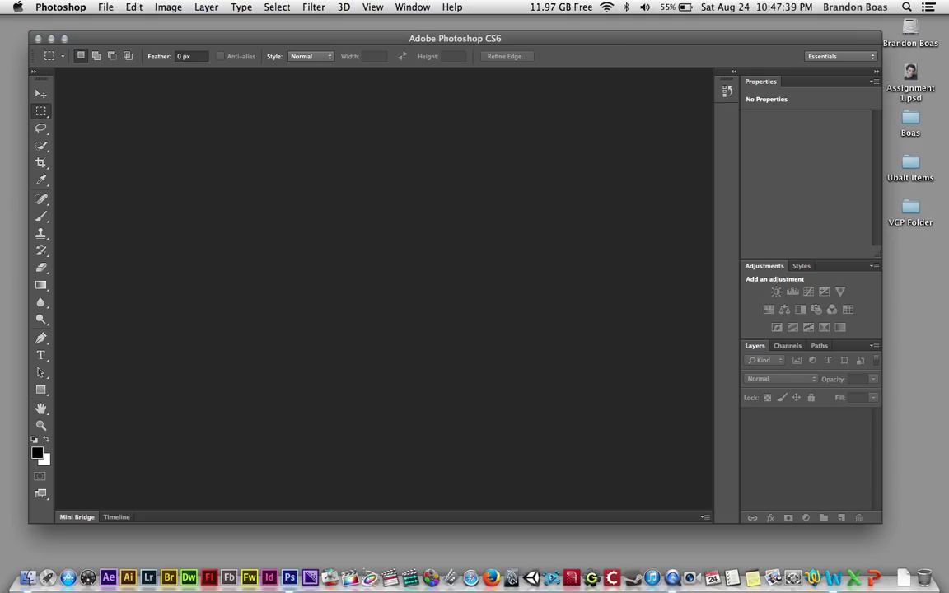
Step: Open the file Assignment 1.psd from the Desktop
click(106, 7)
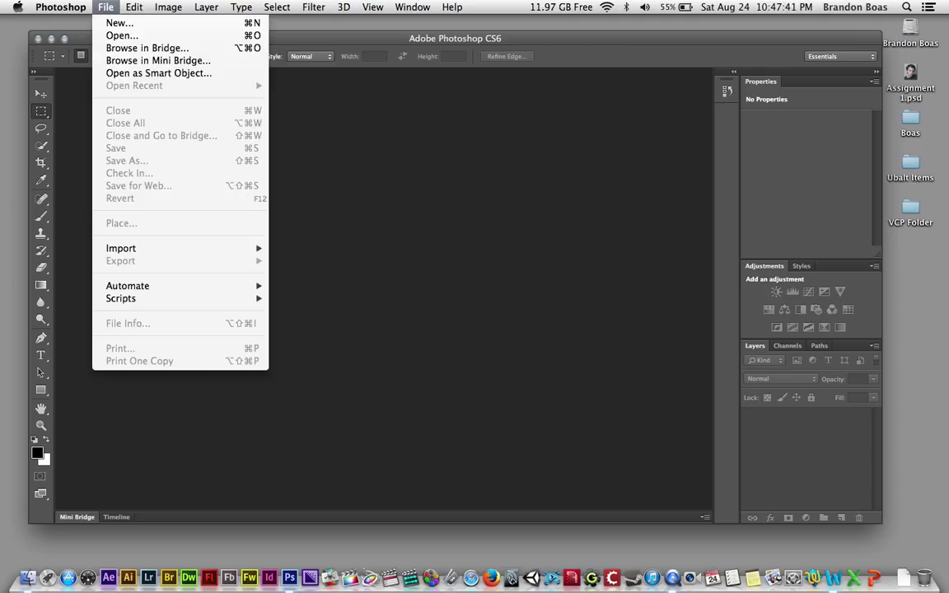
click(120, 35)
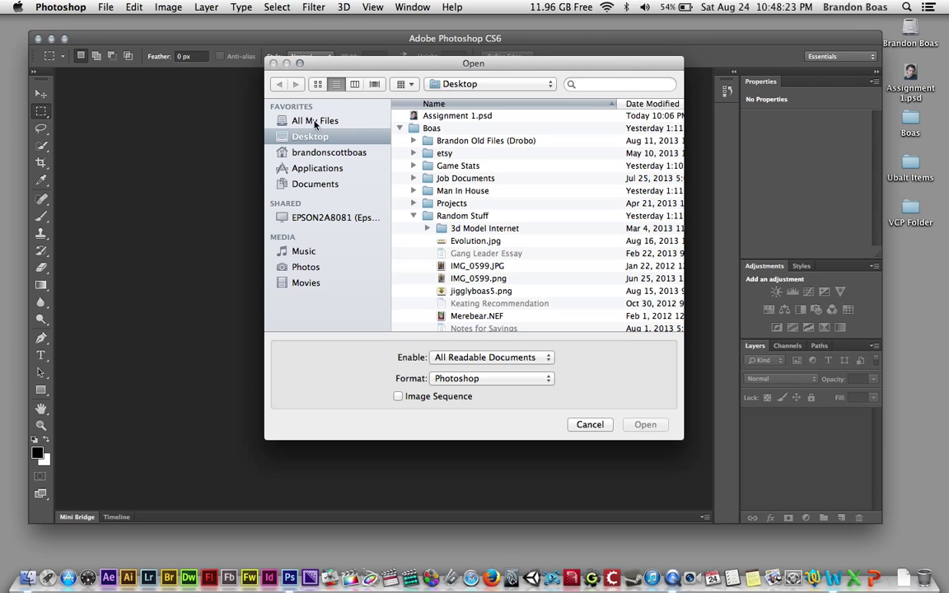
click(458, 117)
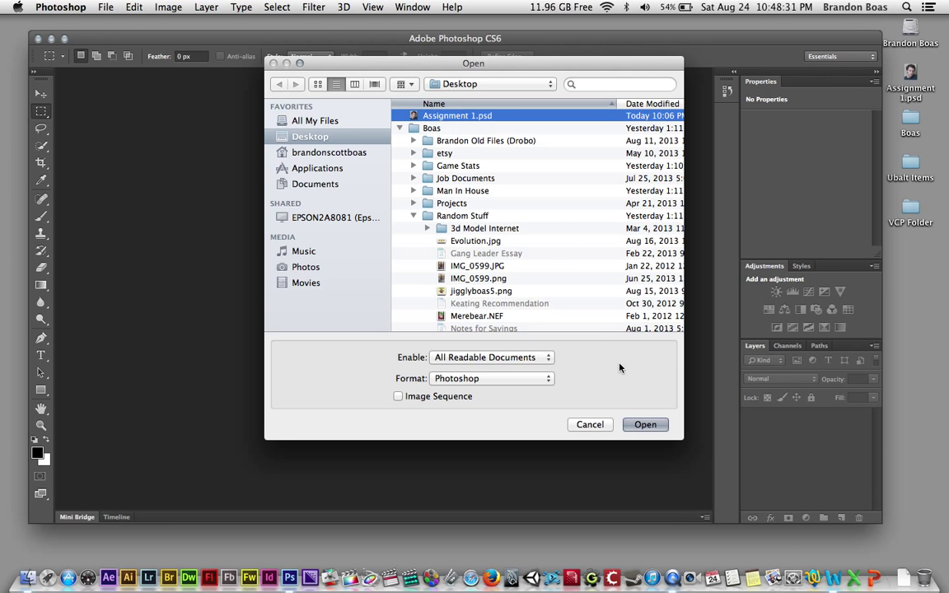
click(644, 425)
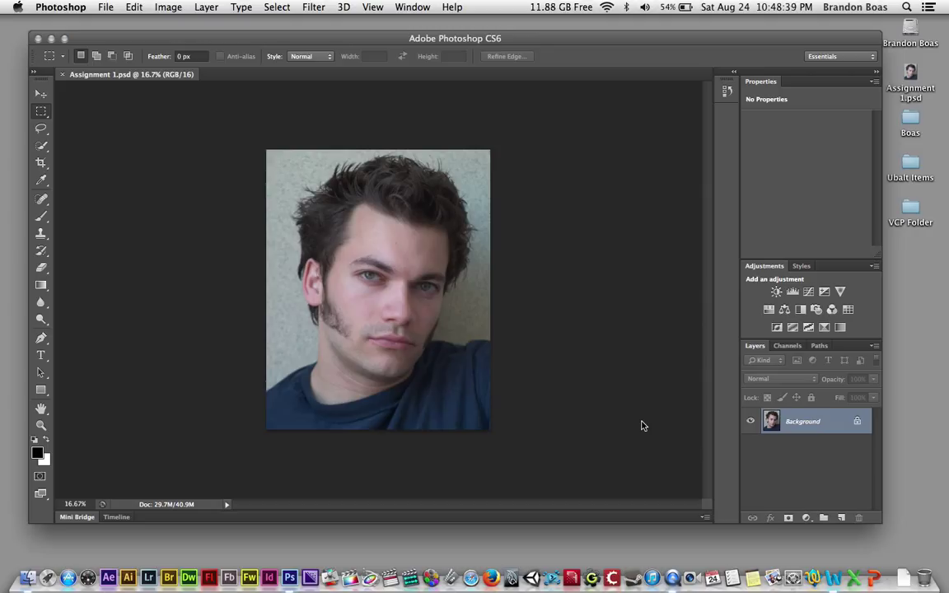
Step: Duplicate the Background layer and add a Black & White adjustment layer above the copy
click(835, 422)
drag(834, 422, 840, 518)
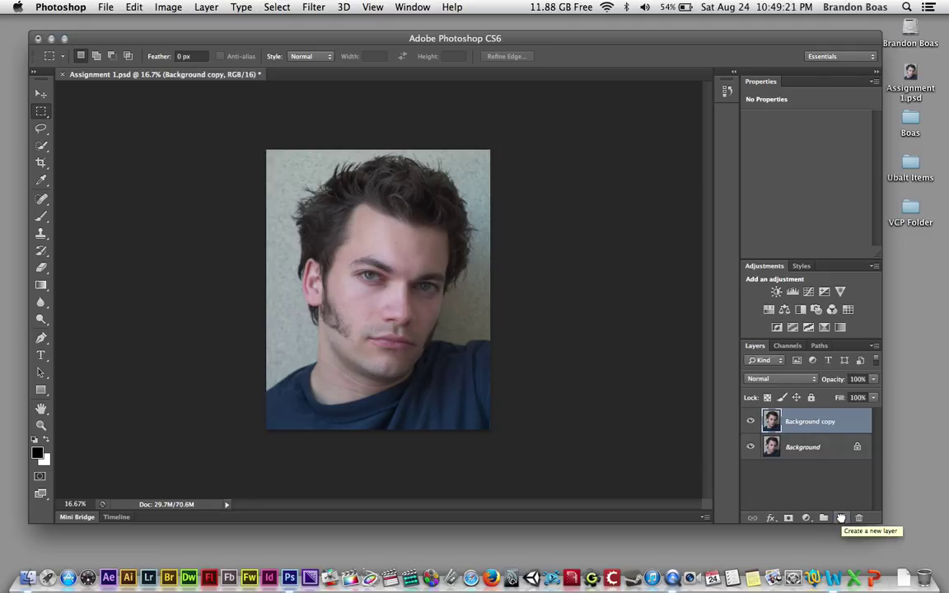
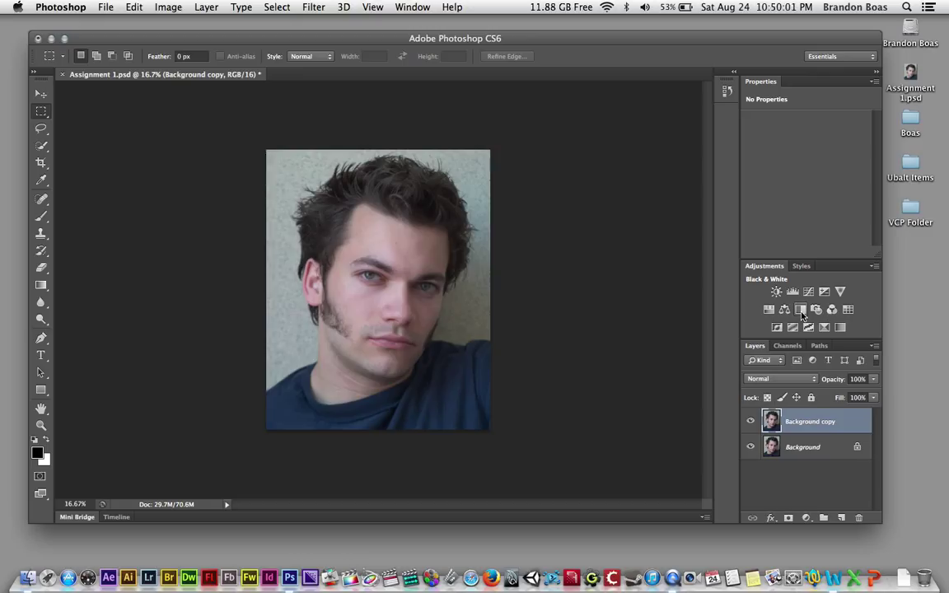
click(801, 311)
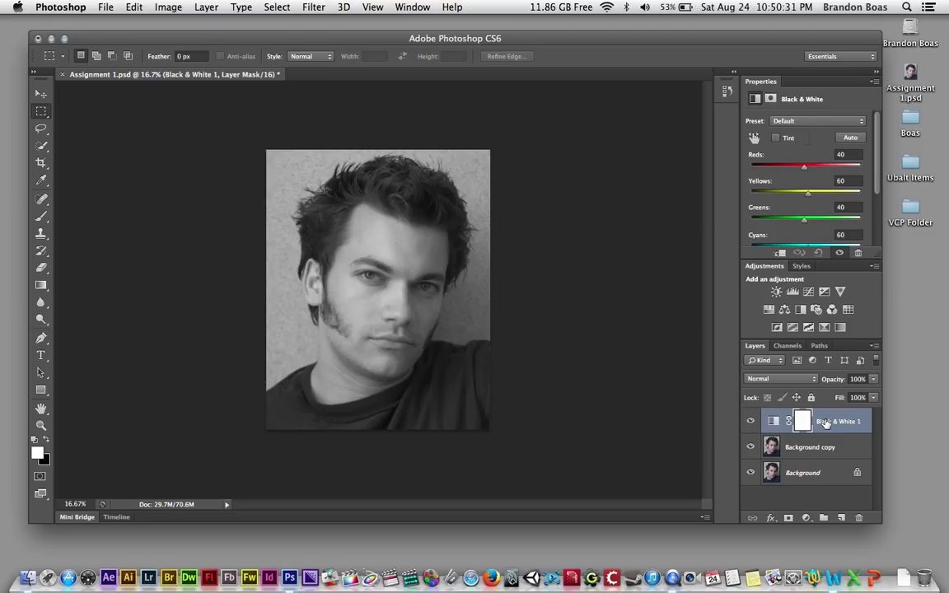
Step: Add a Curves adjustment layer above the Black & White layer and name it Black Point
click(810, 299)
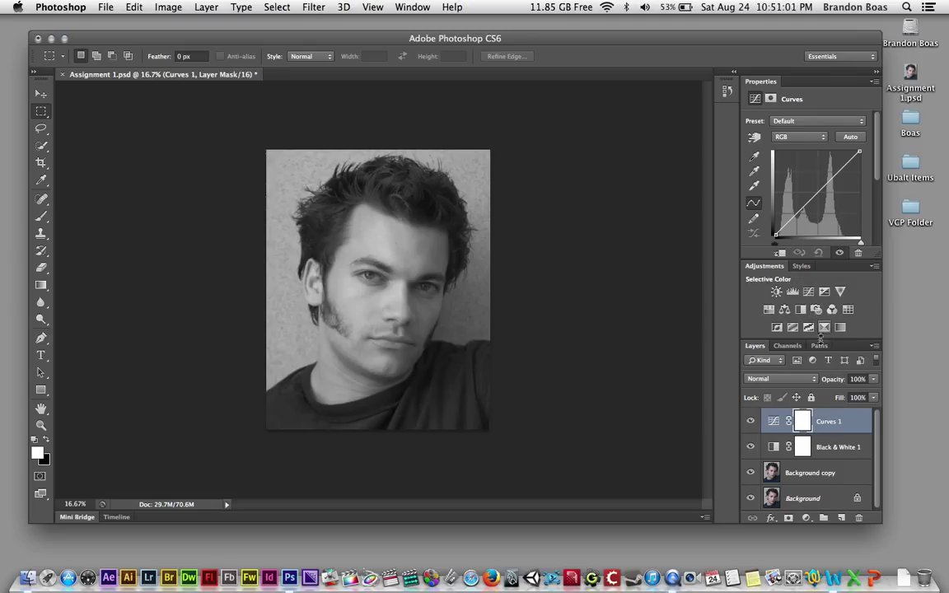
double_click(827, 422)
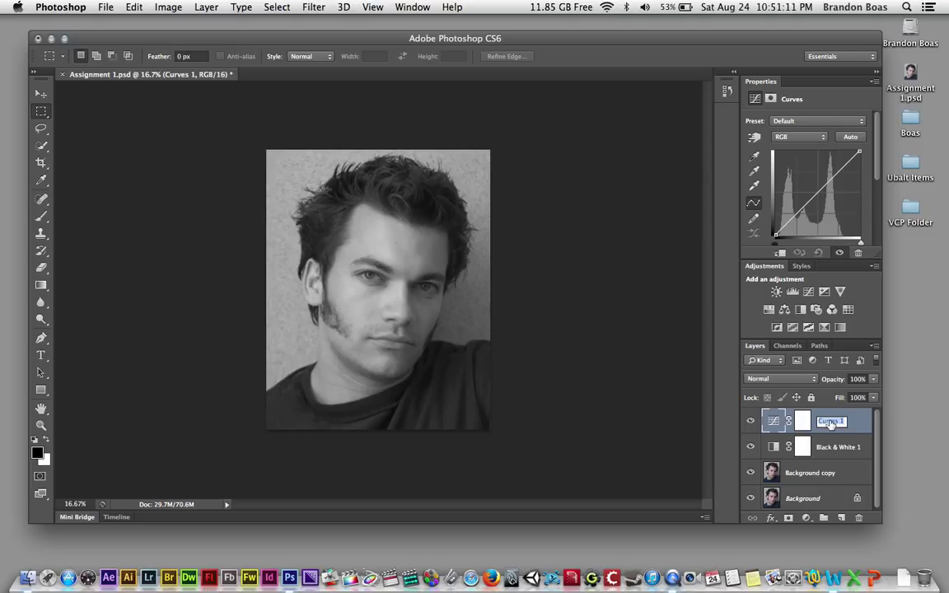
text(Black Point)
key(Return)
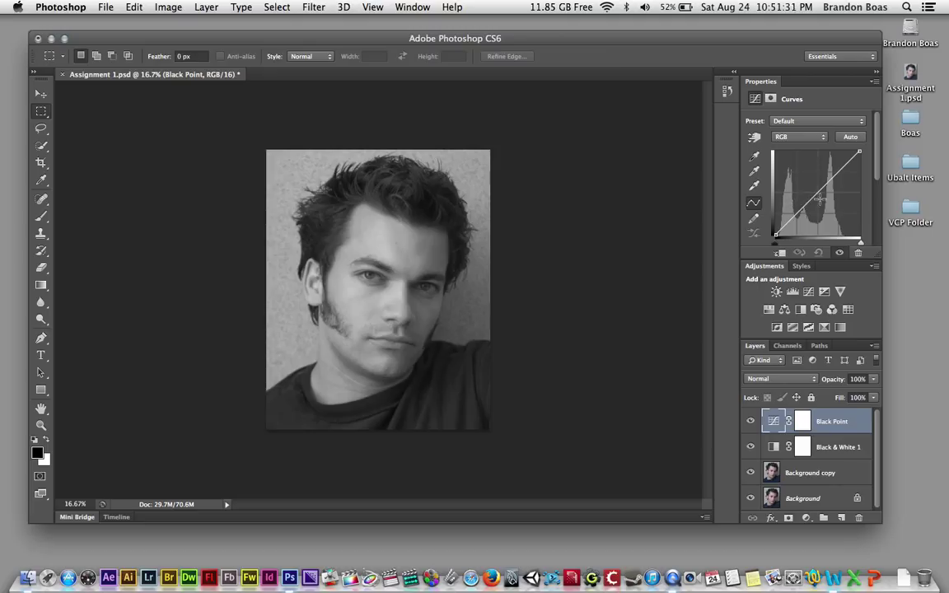
Step: Using the clipping preview, move the Black Point curve's black slider inward until parts of the hair and shirt clip, and compare before and after
click(875, 82)
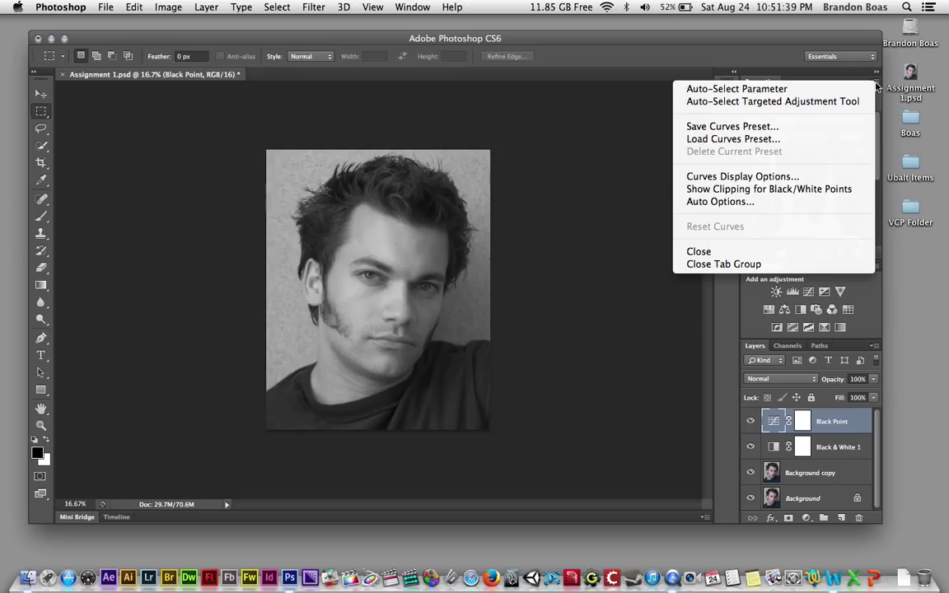
click(775, 189)
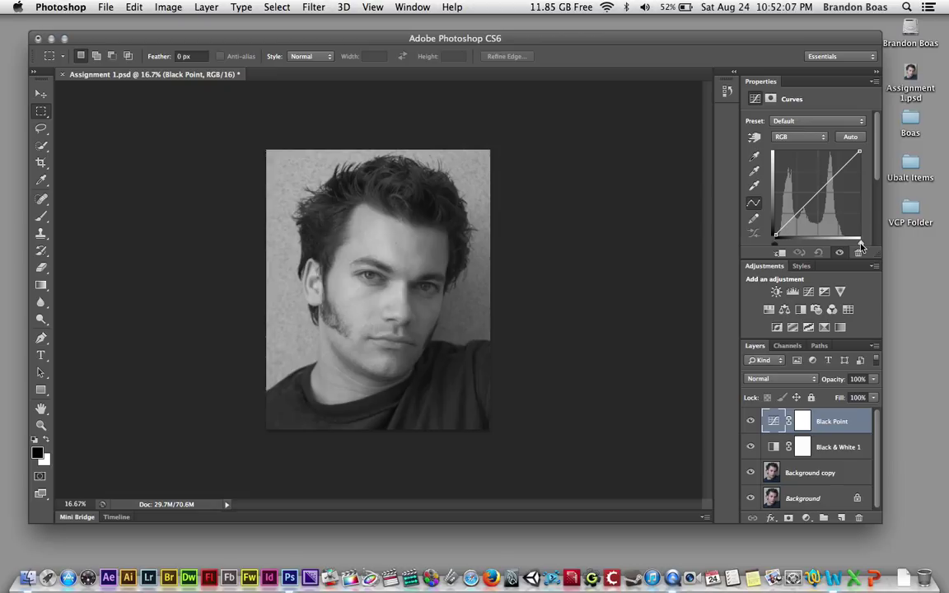
alt+click(774, 245)
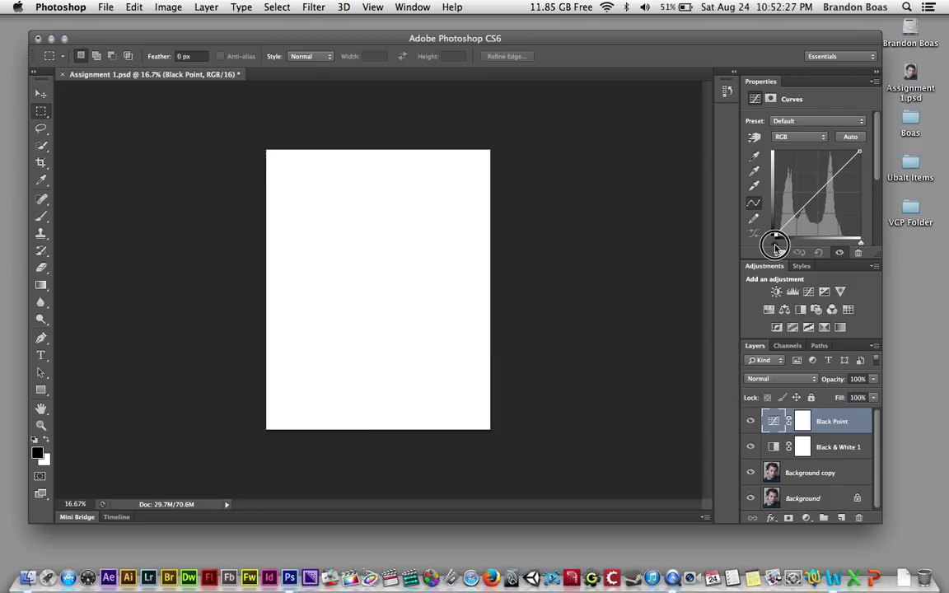
drag(775, 247, 781, 246)
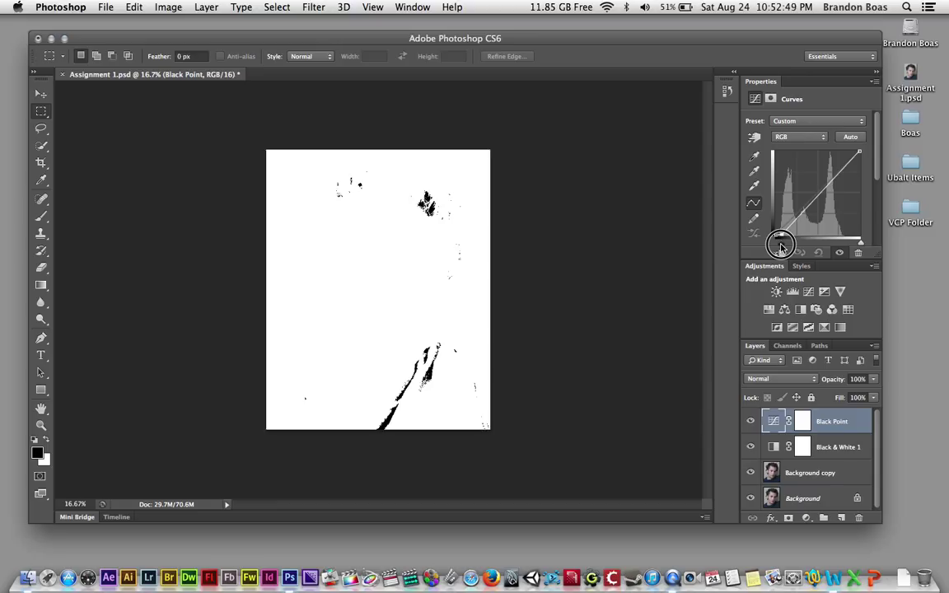
drag(781, 246, 783, 245)
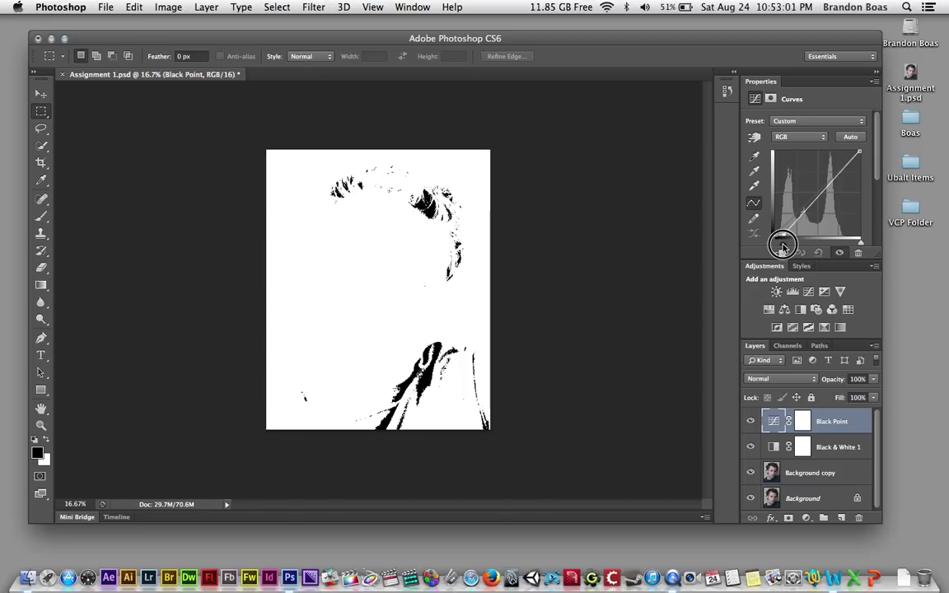
drag(782, 245, 783, 247)
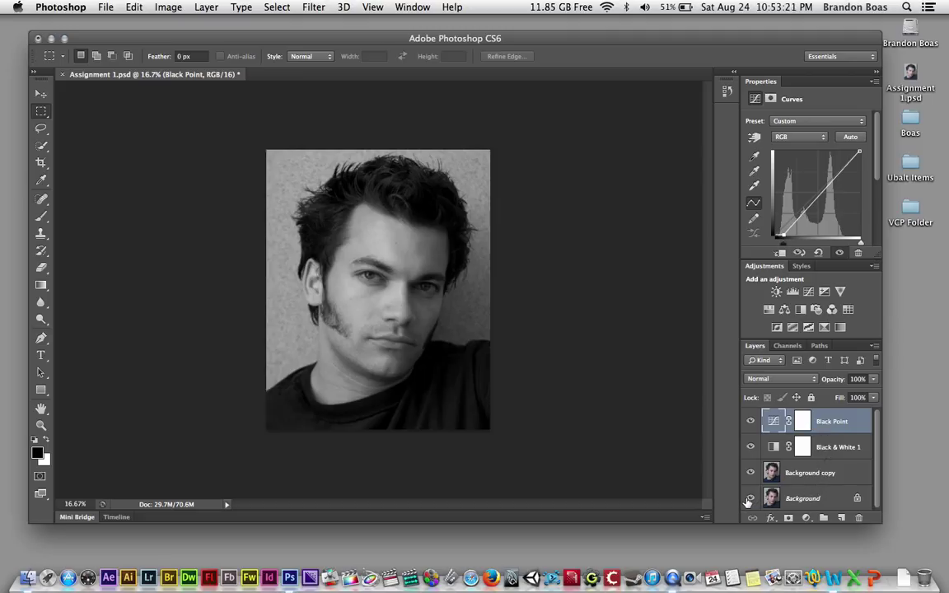
click(750, 423)
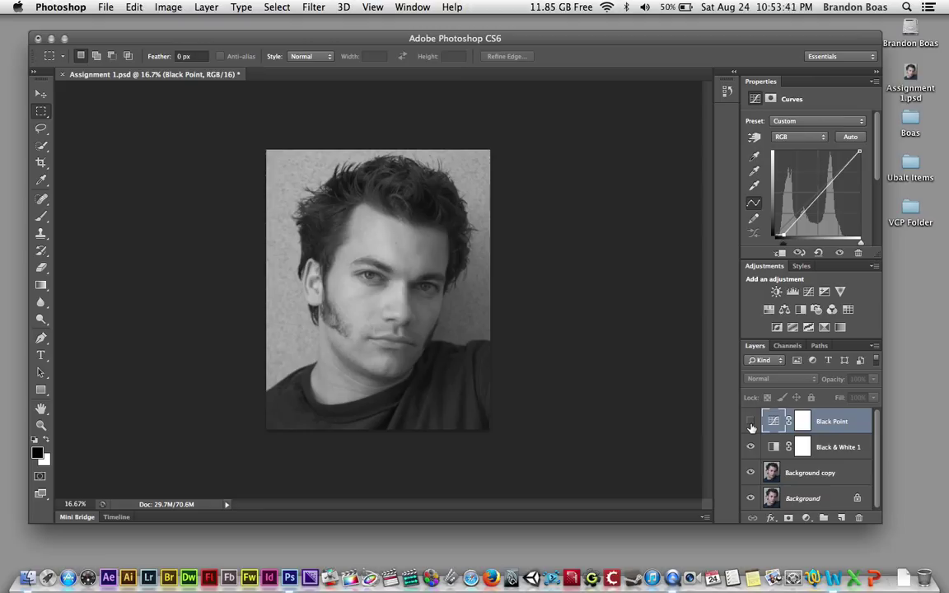
click(750, 421)
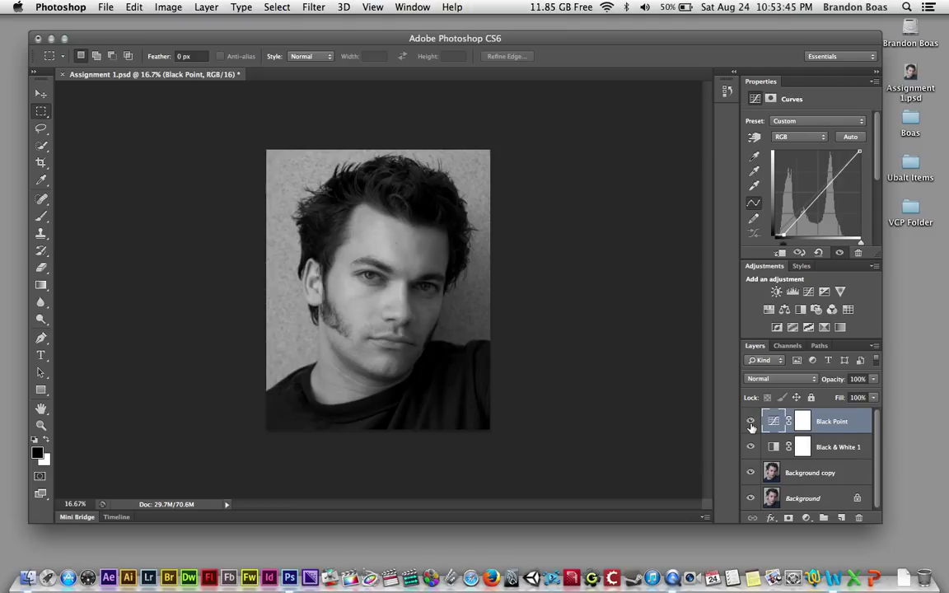
click(750, 422)
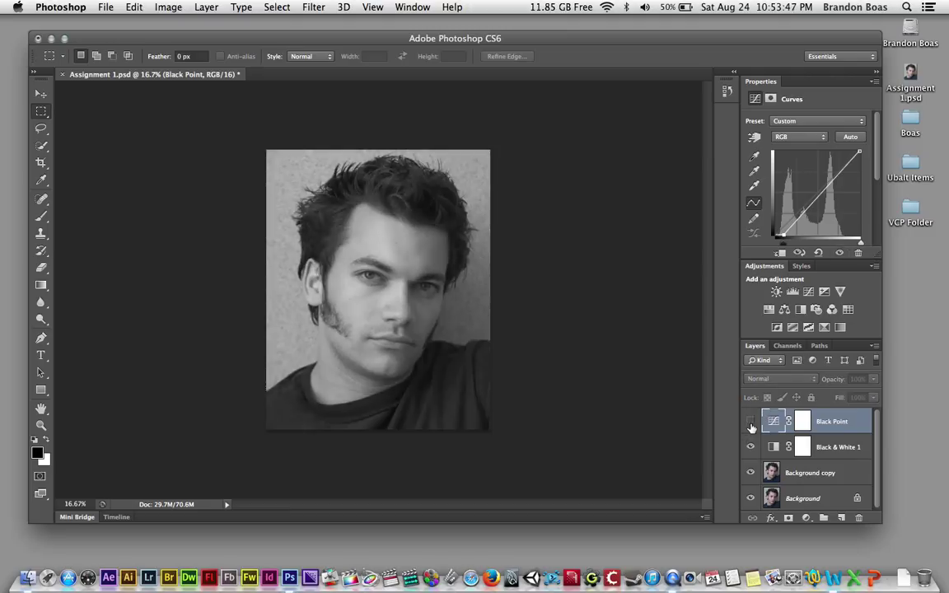
click(750, 425)
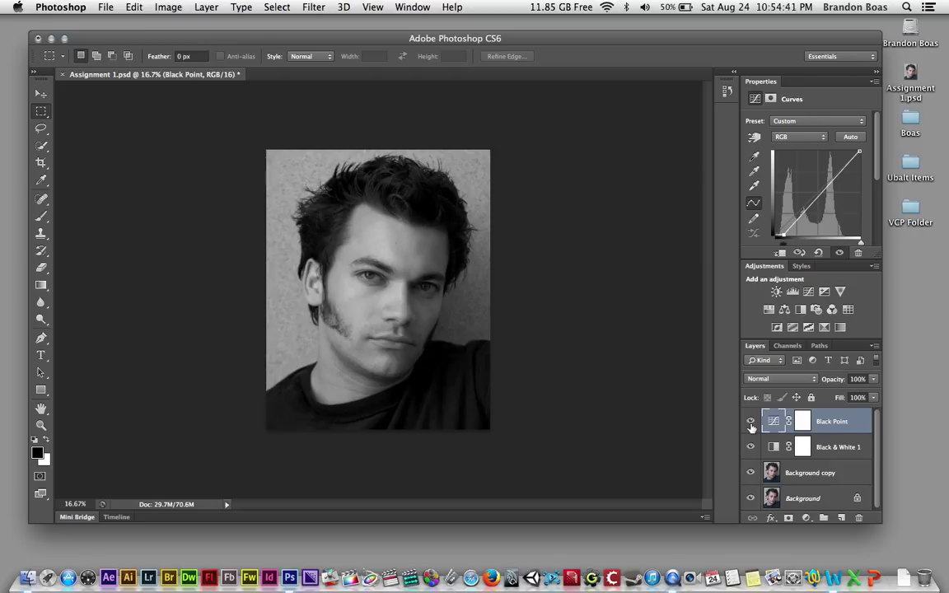
Step: Add a second Curves adjustment layer above Black Point and name it White Point
click(808, 293)
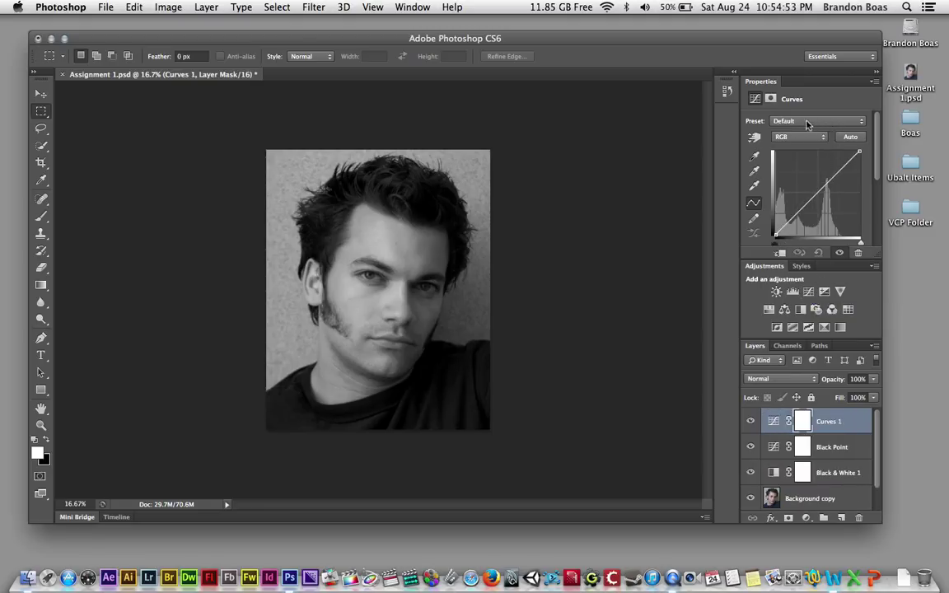
click(752, 203)
double_click(828, 422)
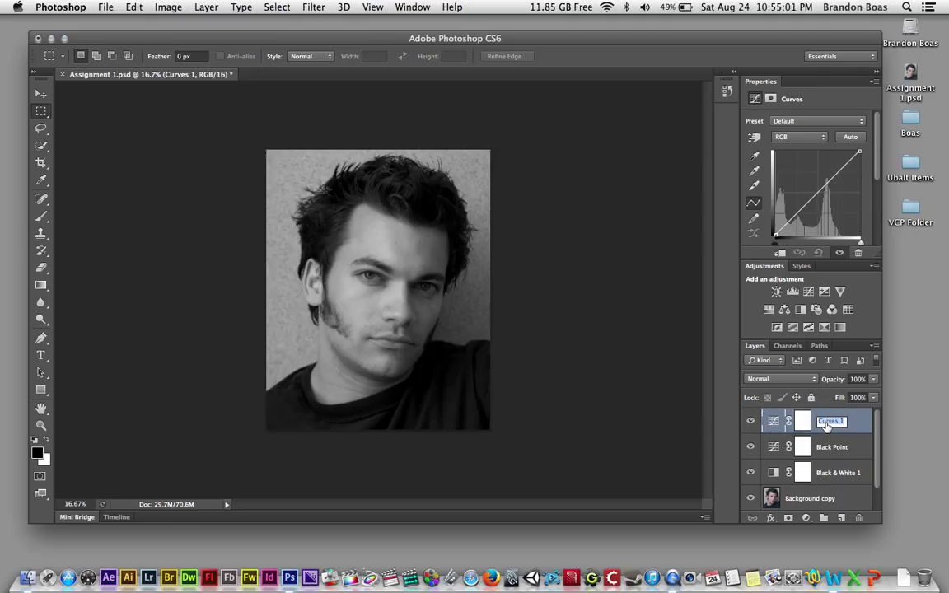
text(White Point)
key(Return)
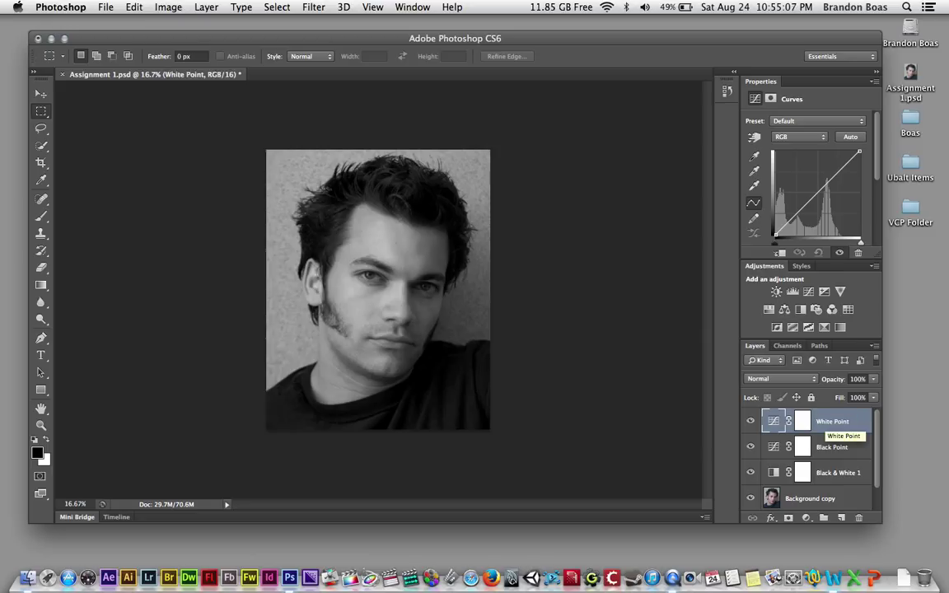
Step: Using the clipping preview, move the White Point curve's white slider inward until small facial highlights clip, and compare before and after
alt+click(860, 245)
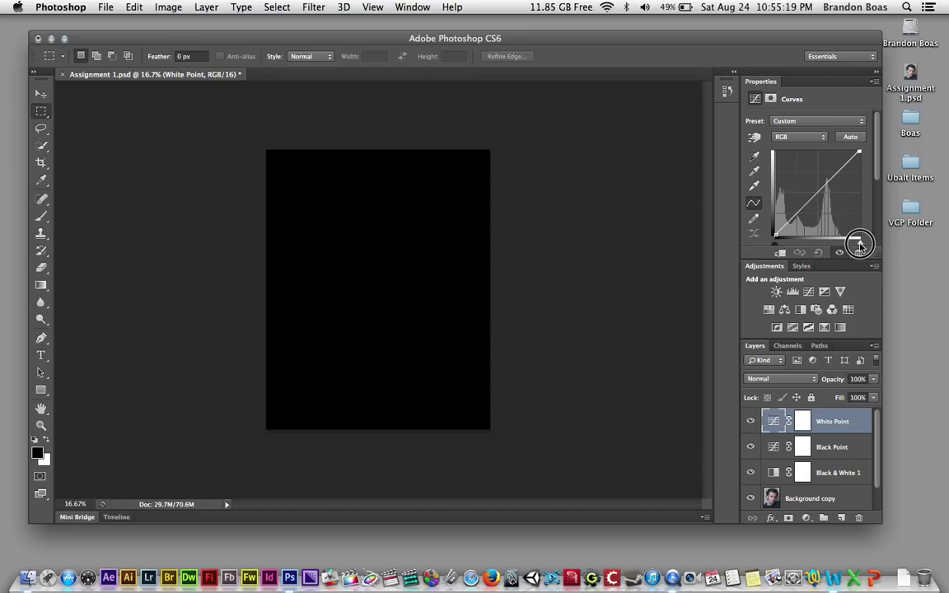
drag(859, 244, 837, 240)
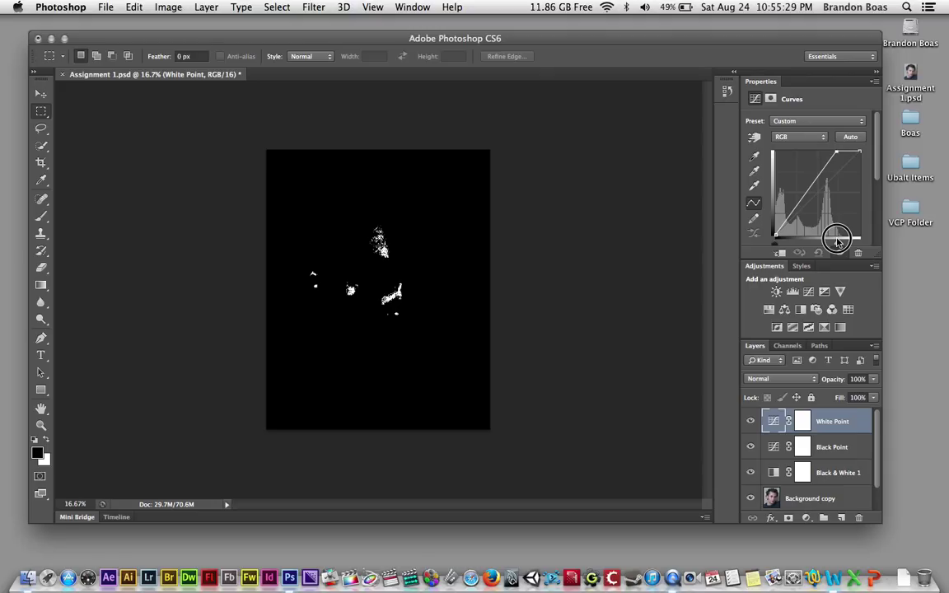
drag(837, 239, 839, 242)
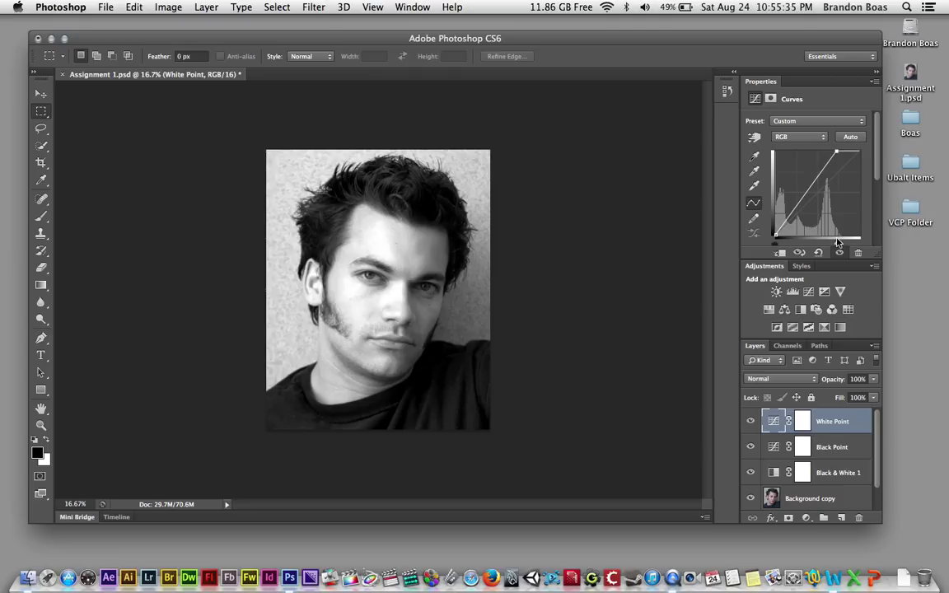
click(749, 423)
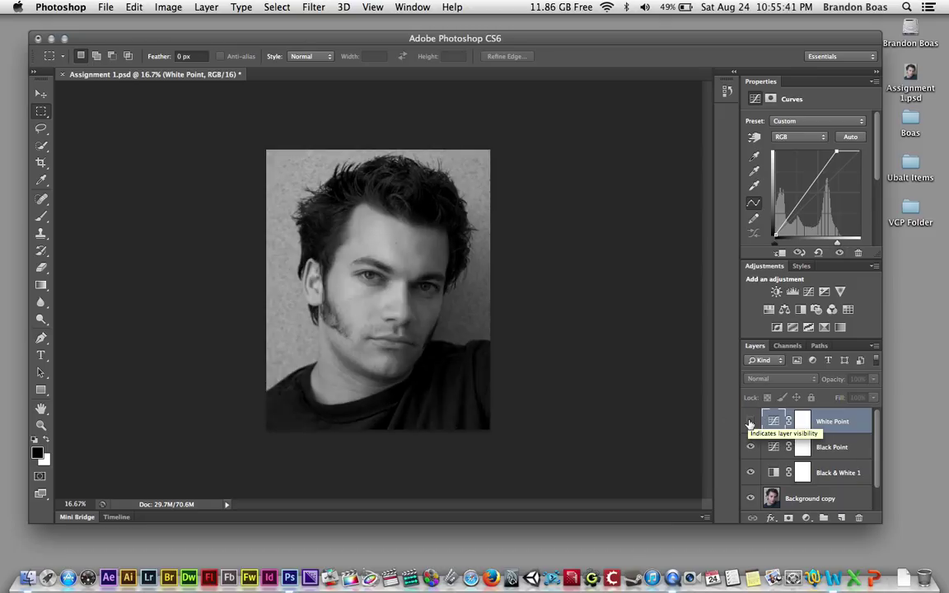
click(749, 422)
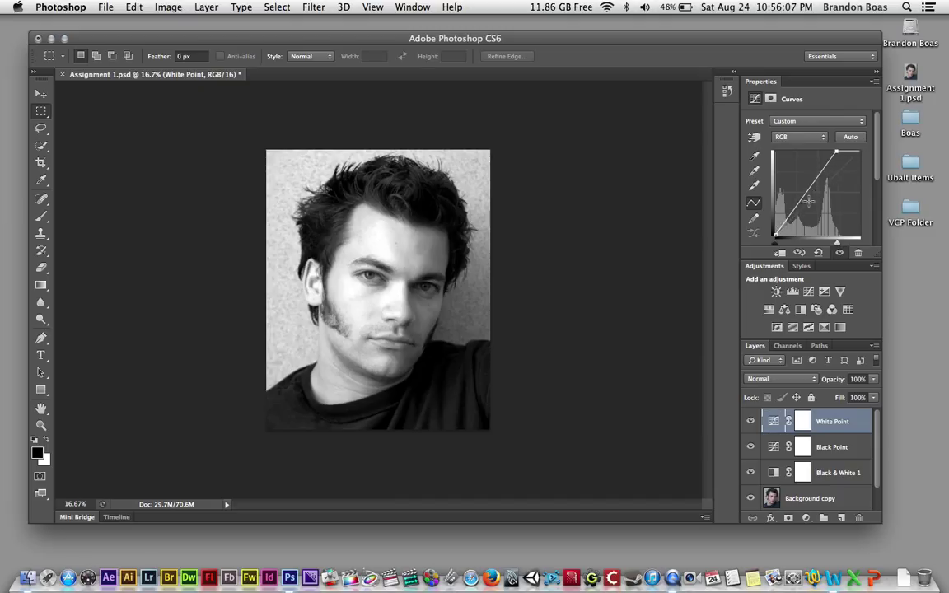
Step: Try lowering the White Point curve's upper endpoint to tone down the highlights, compare before and after, and undo the curve change
click(835, 151)
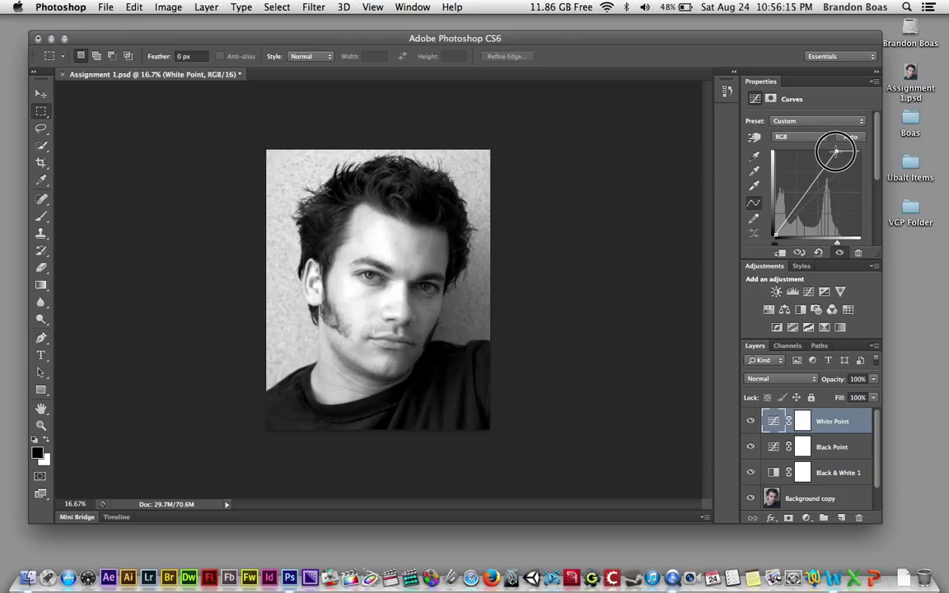
drag(835, 151, 836, 166)
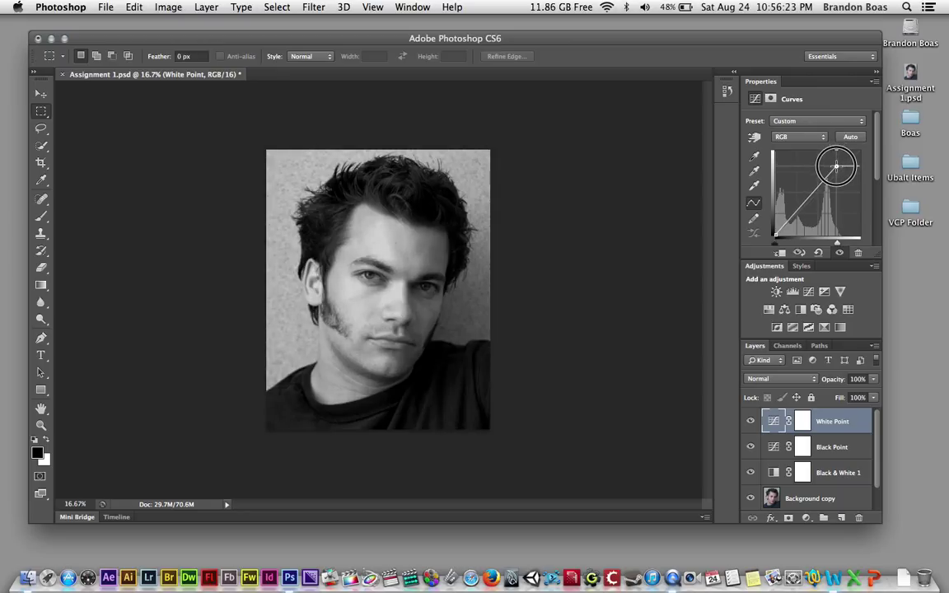
drag(836, 166, 836, 165)
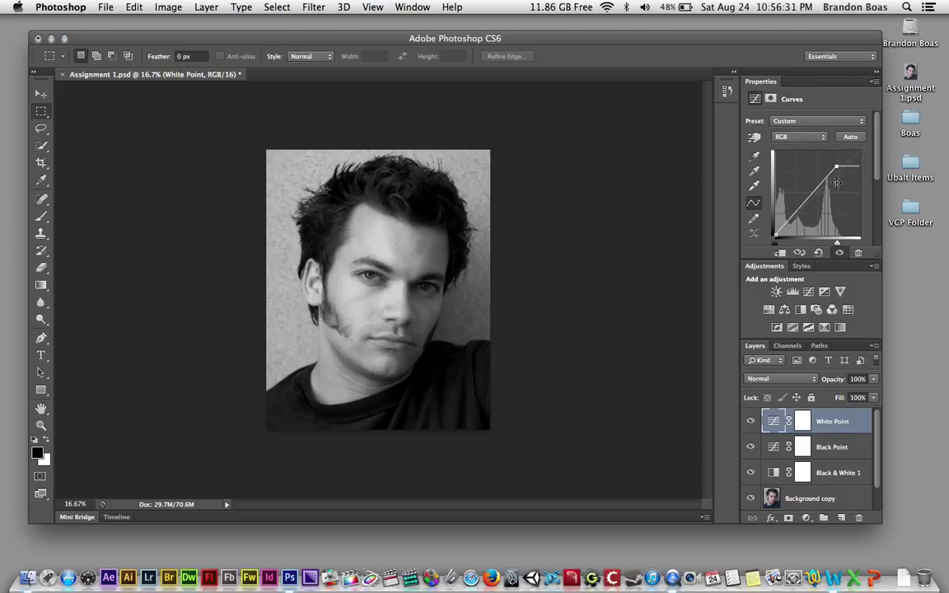
click(750, 421)
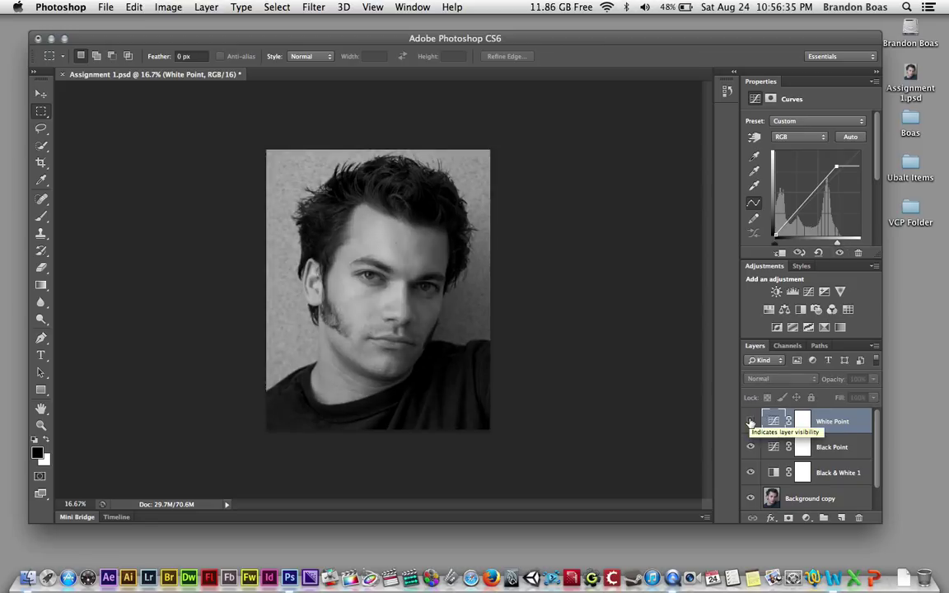
click(750, 422)
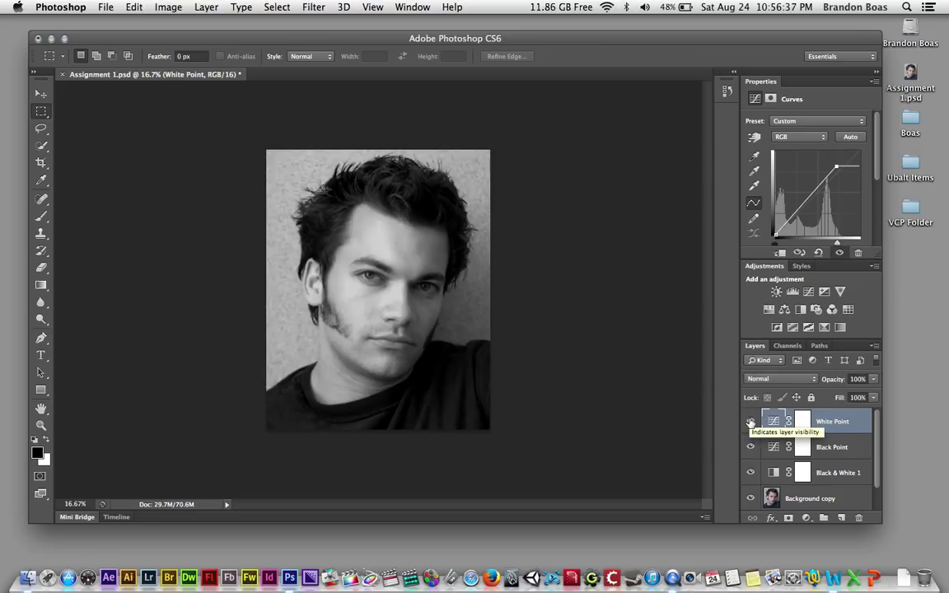
click(751, 422)
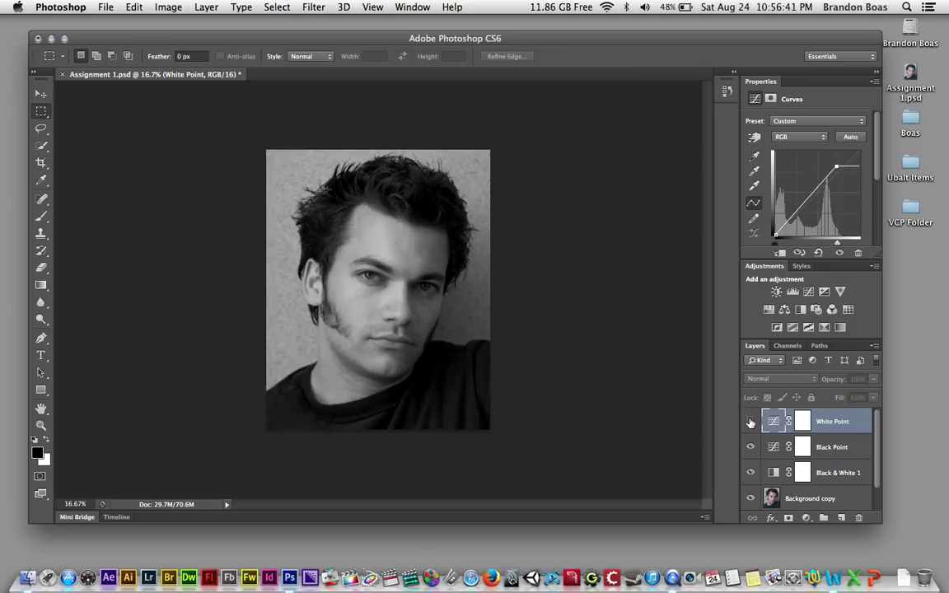
click(750, 422)
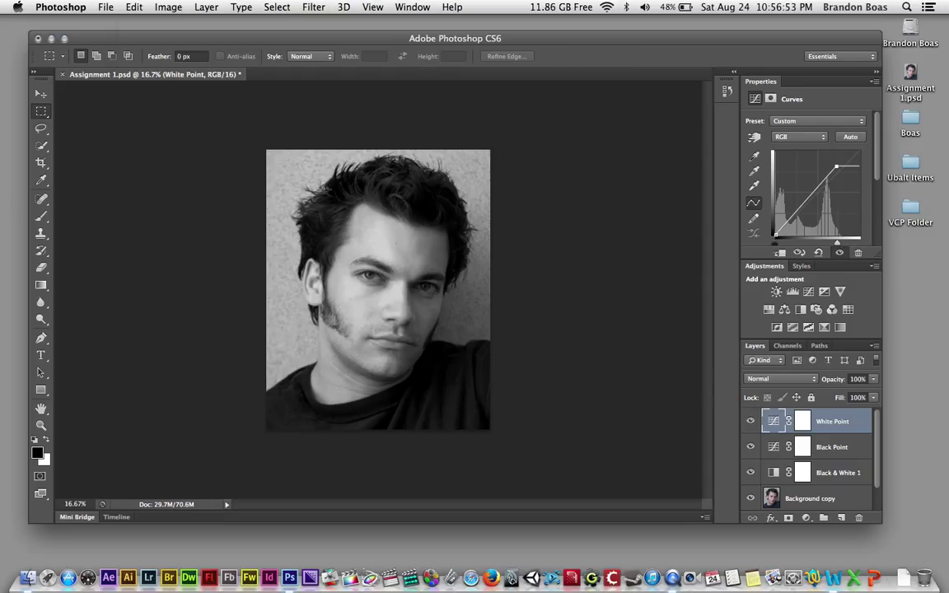
click(133, 7)
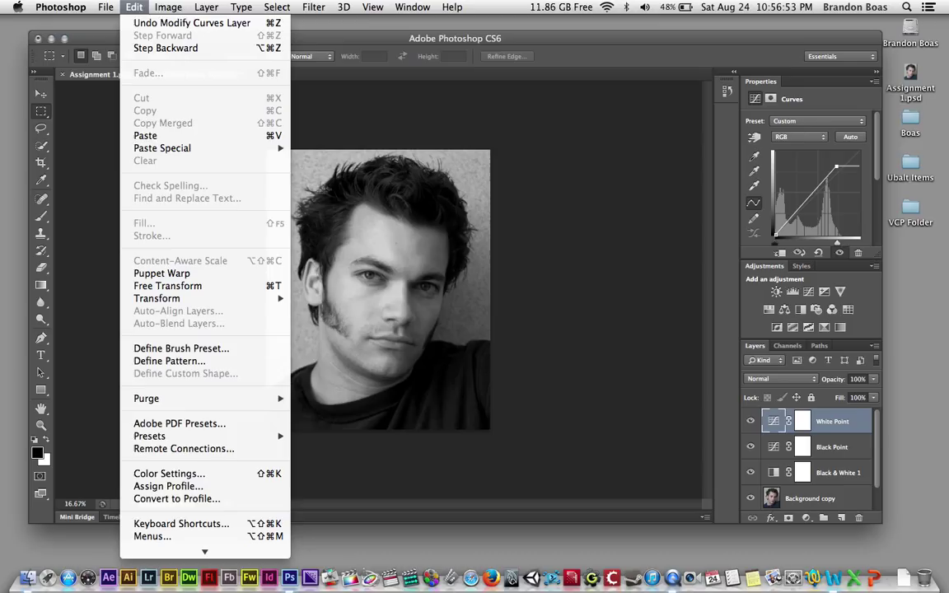
click(149, 24)
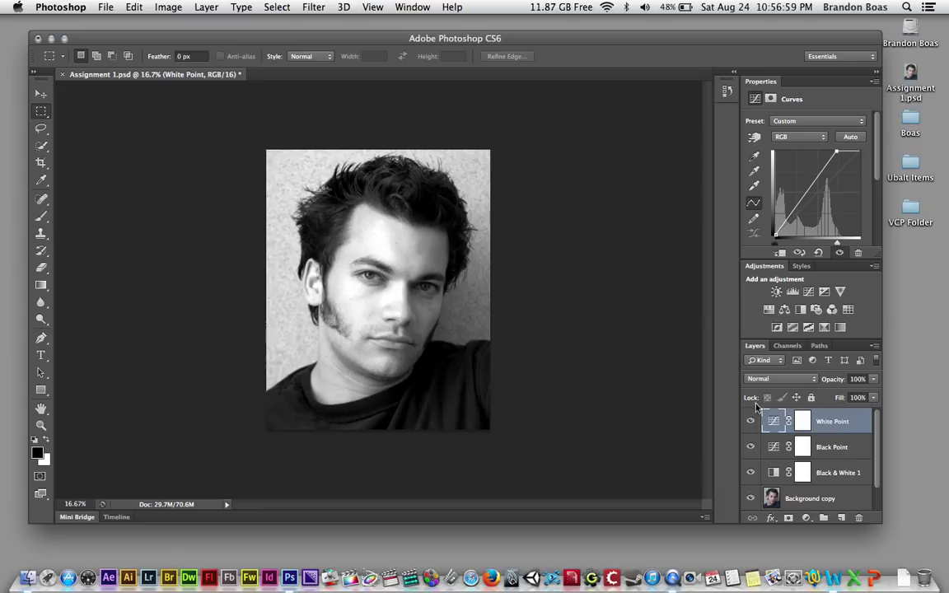
Step: Reduce the White Point layer's opacity to 53% and compare the portrait with and without that layer
click(875, 381)
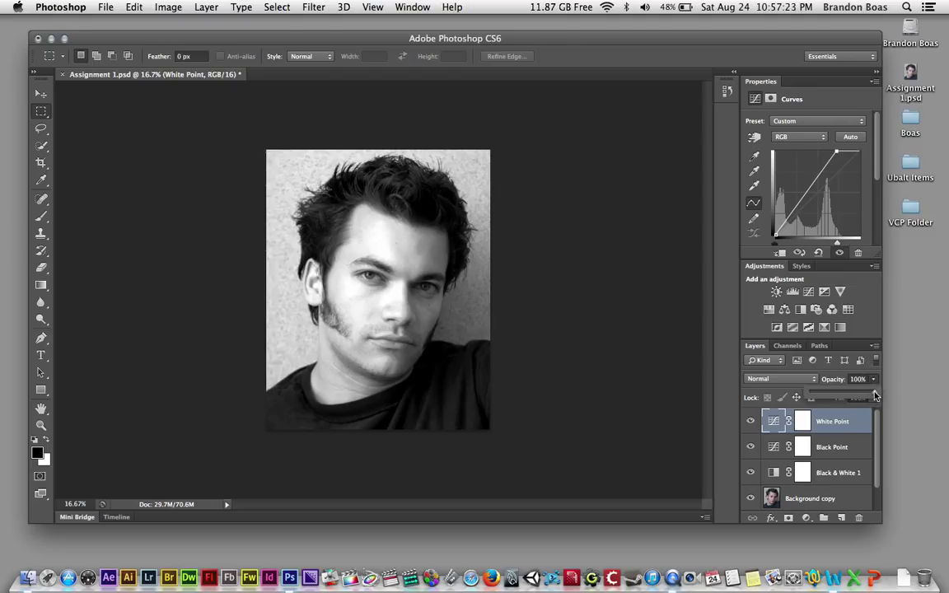
drag(874, 394, 844, 397)
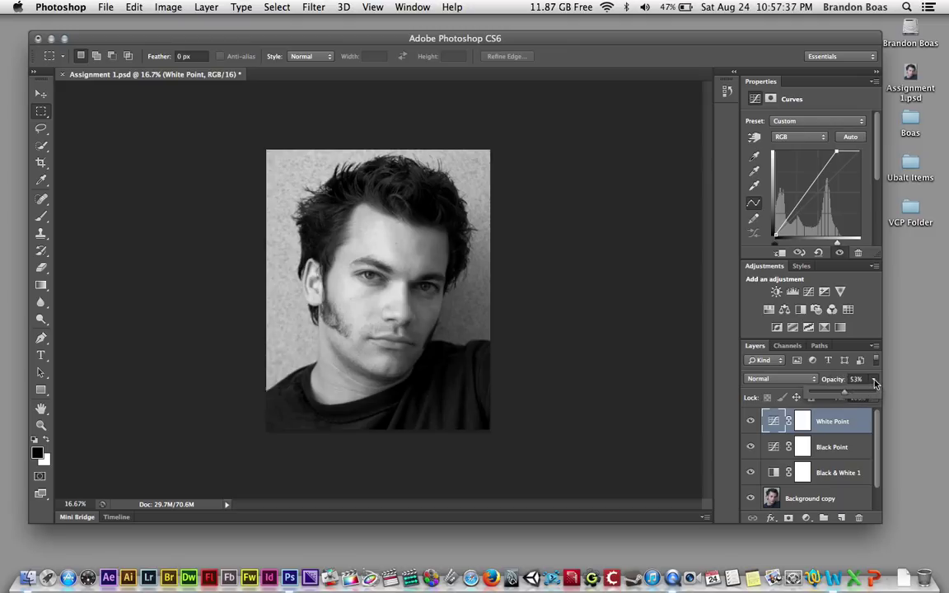
click(874, 381)
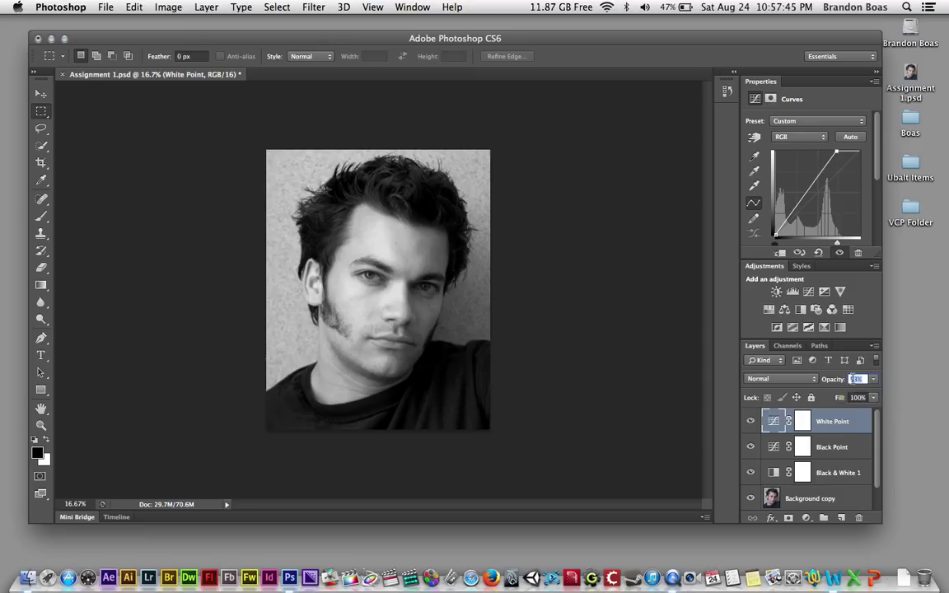
click(752, 422)
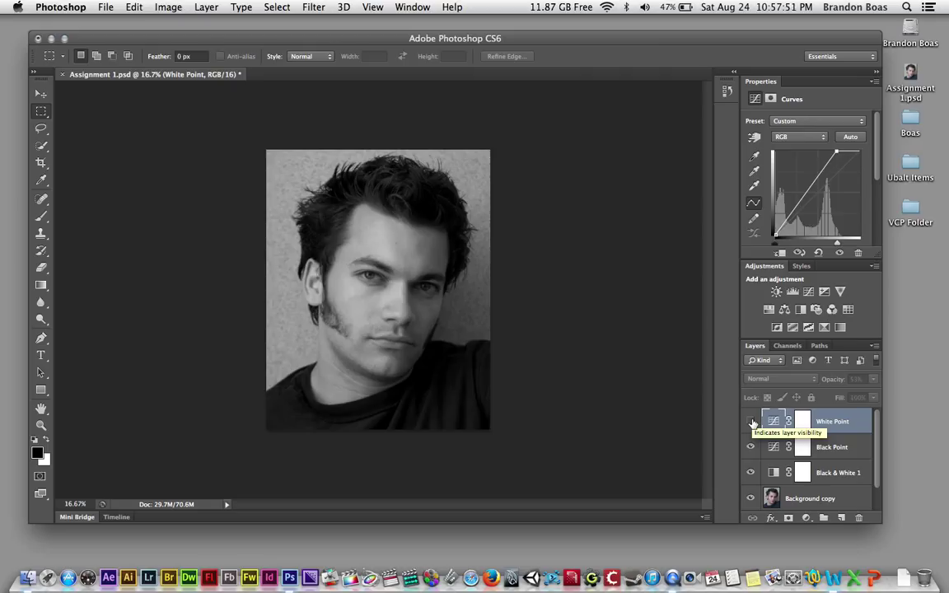
click(751, 423)
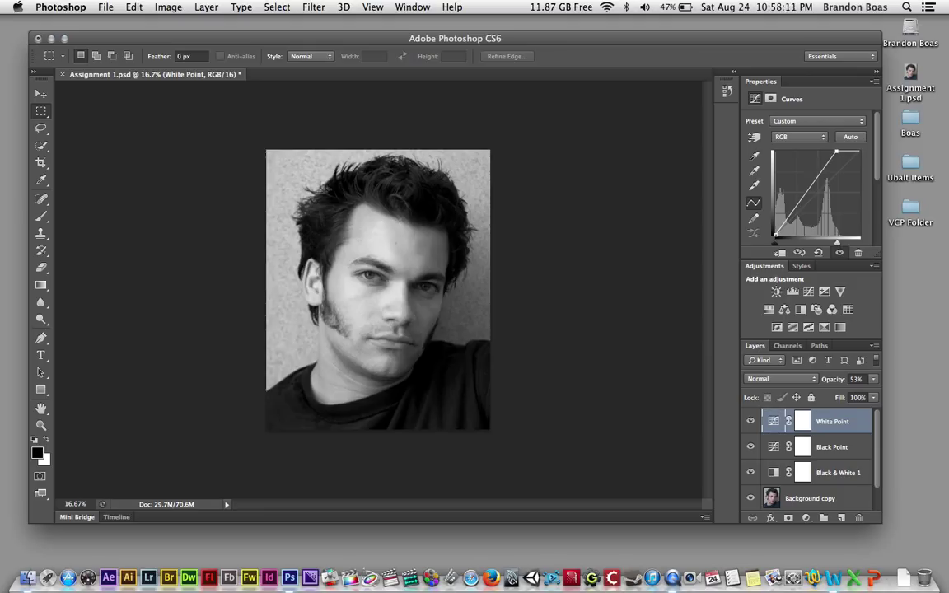
Step: Save the layered document to the Desktop as The Actor.psd in Photoshop format with Maximize Compatibility on
click(106, 6)
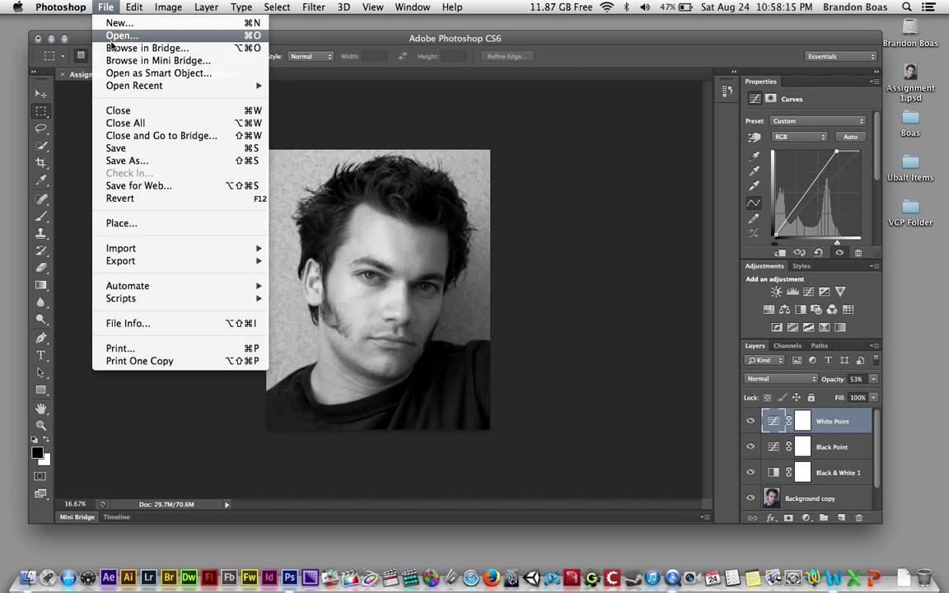
click(134, 161)
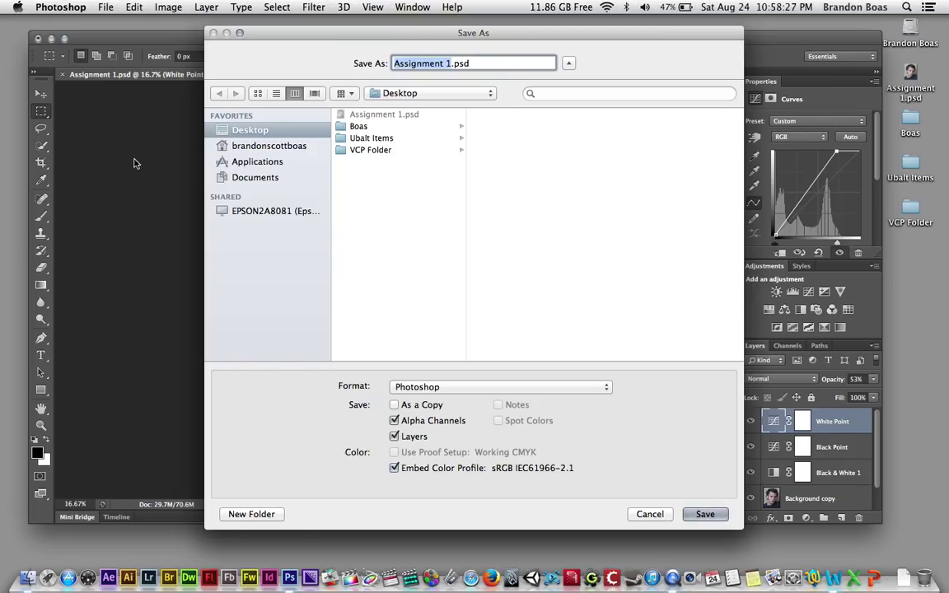
text(The Ac)
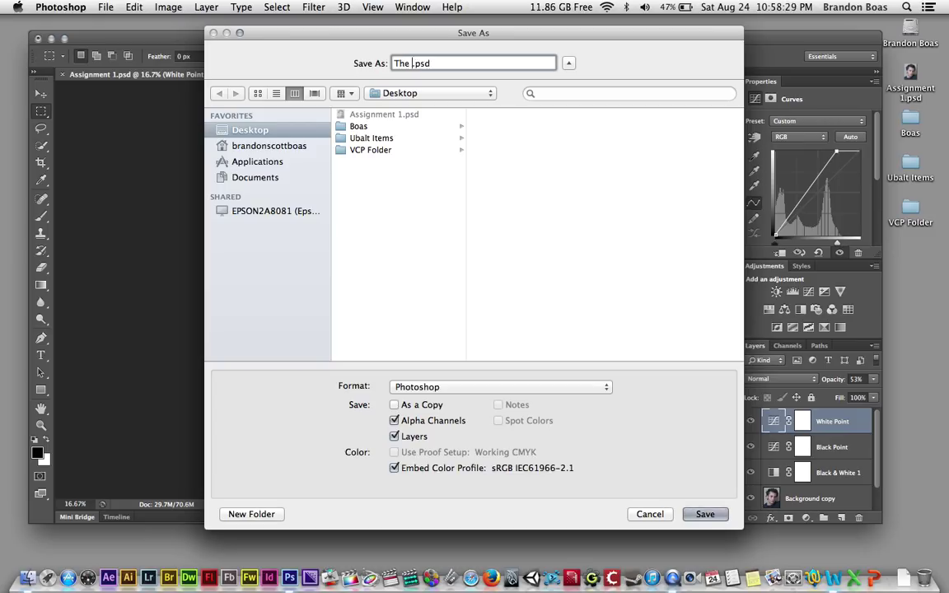
text(tor)
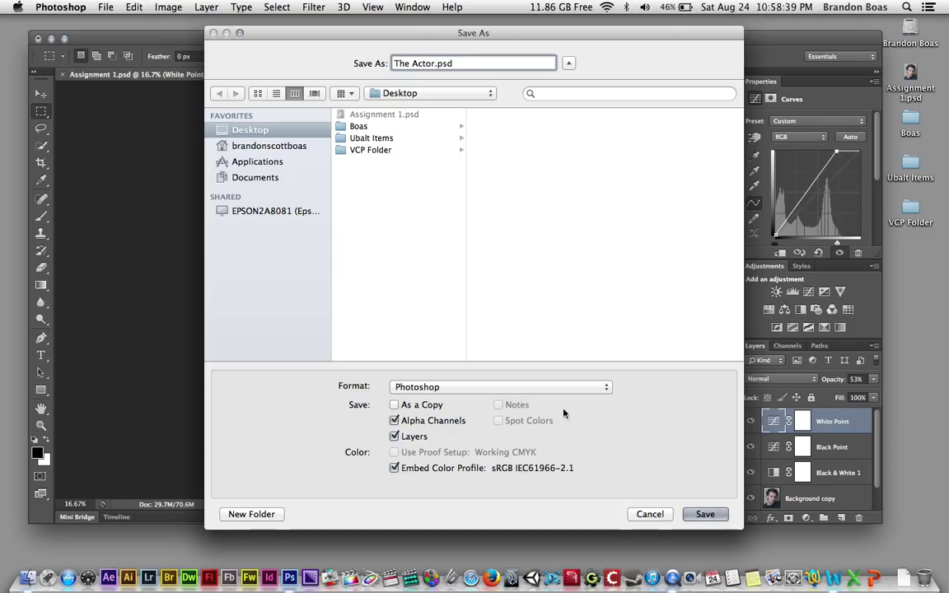
click(704, 514)
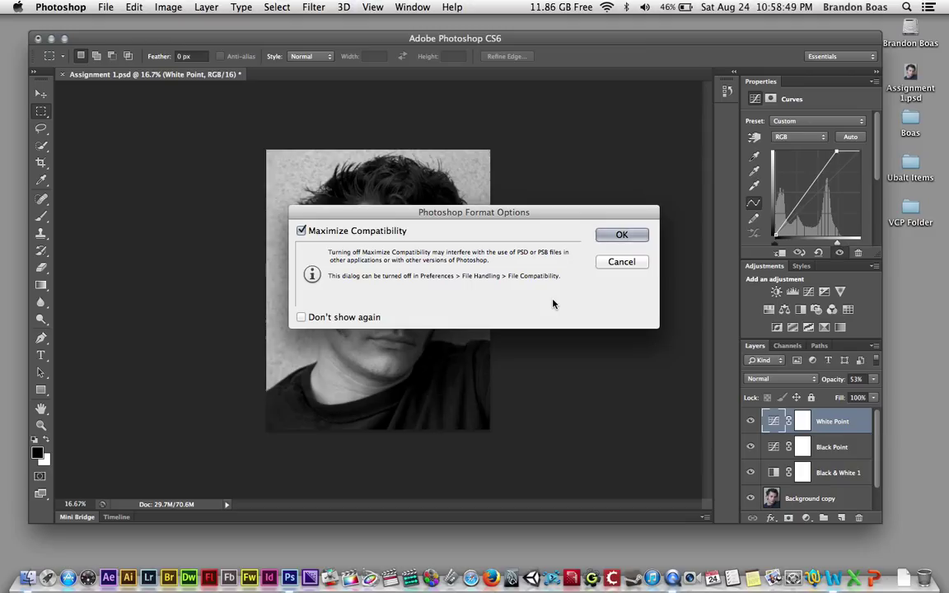
click(621, 236)
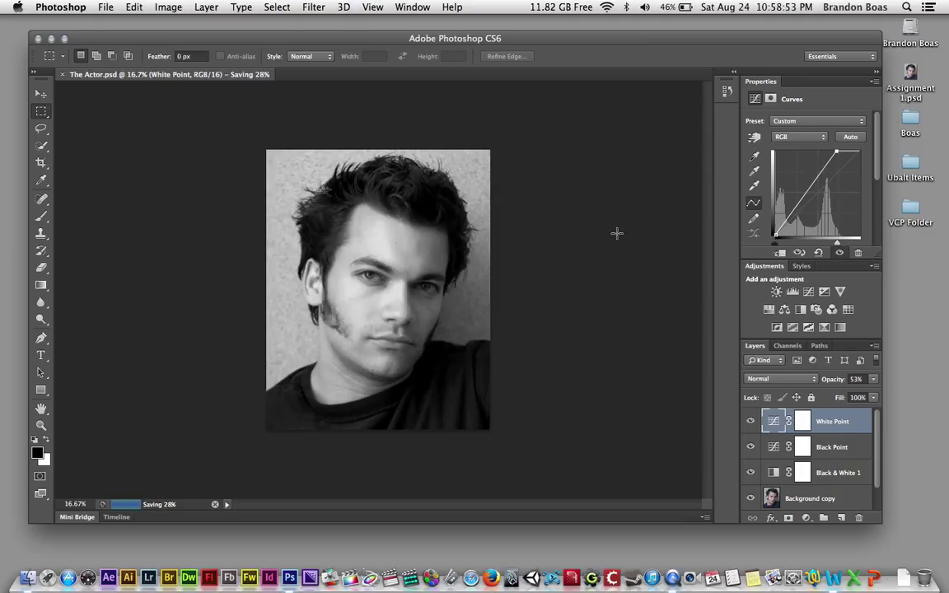